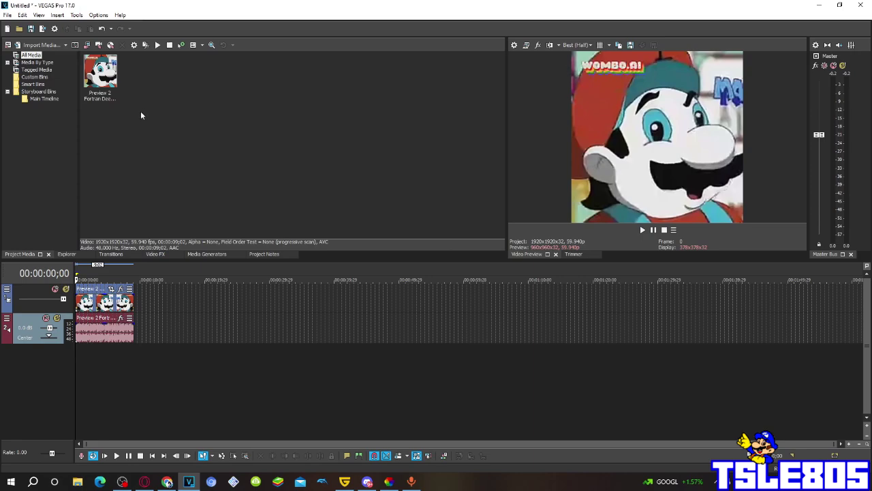
# Show the Gradient Map presets in the Video FX plug-in list beside the Mario clip.
pyautogui.moveTo(236, 161); pyautogui.dragTo(217, 98)
# Drag the 'electronic sounds' Gradient Map preset onto the Mario video event on the timeline.
pyautogui.click(156, 253)
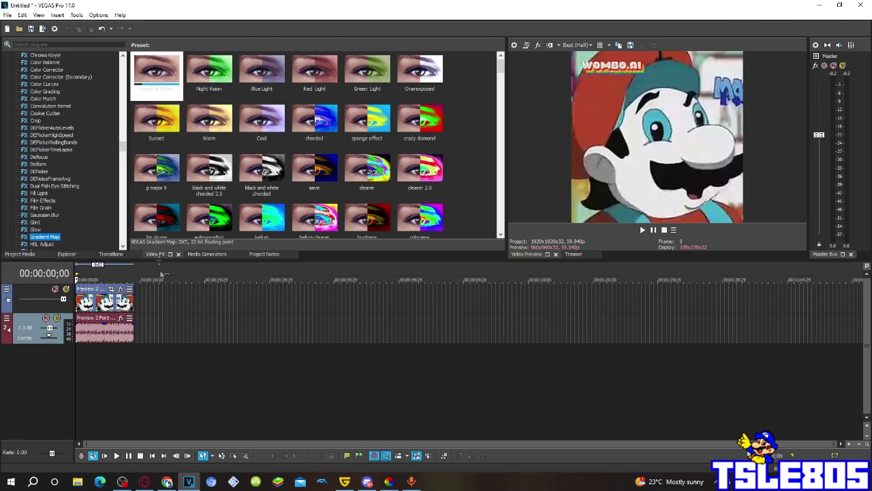
pyautogui.scroll(3, 57, 182)
pyautogui.scroll(-10, 171, 158)
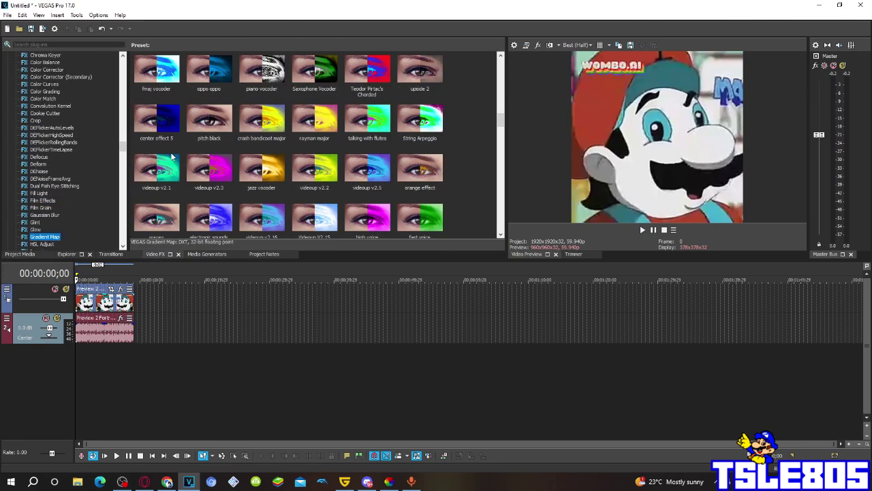
pyautogui.scroll(-5, 62, 196)
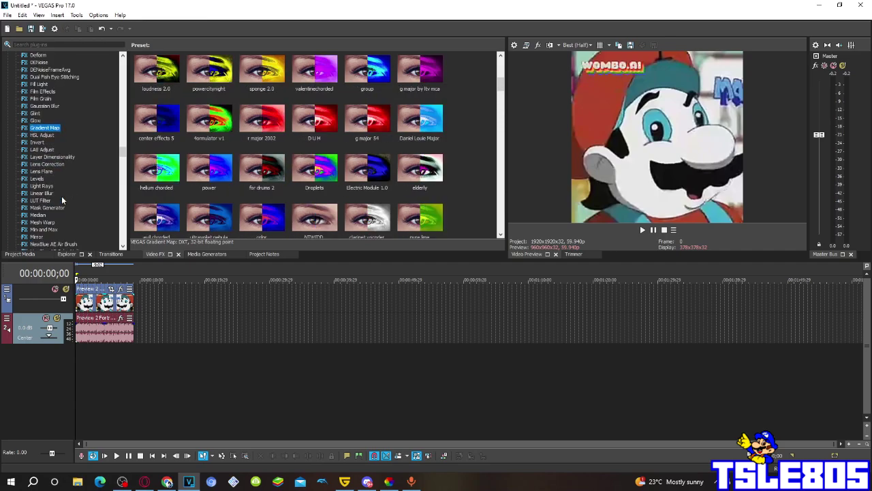
pyautogui.click(49, 136)
pyautogui.click(53, 128)
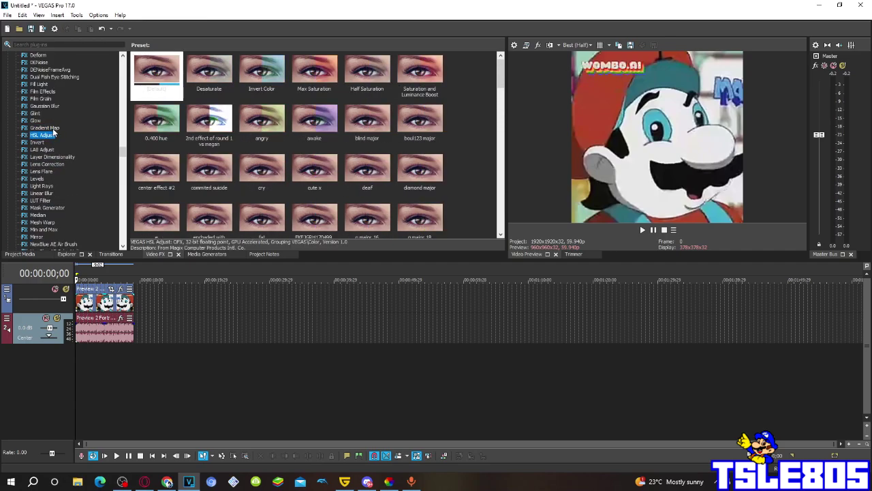
pyautogui.scroll(-5, 155, 138)
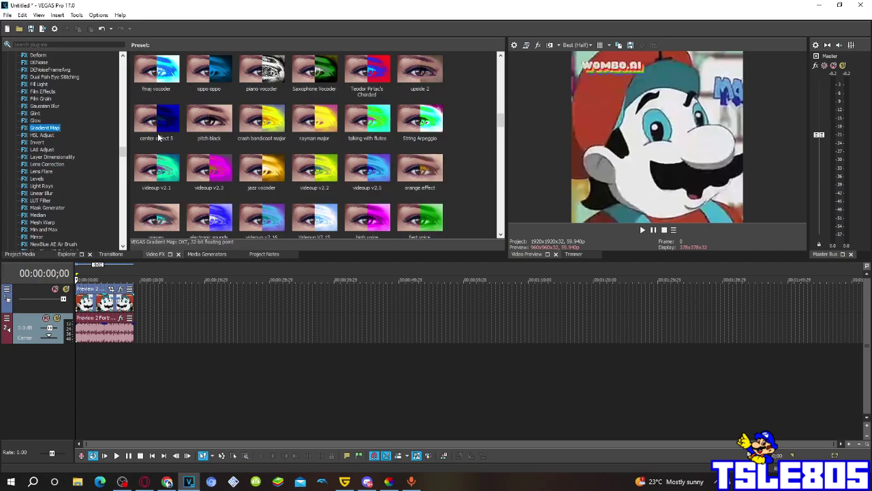
pyautogui.moveTo(184, 130); pyautogui.dragTo(125, 300)
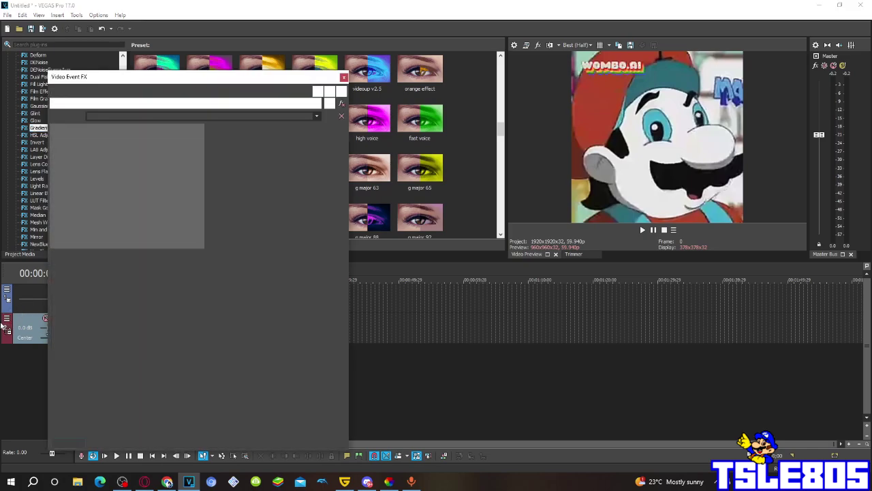
# Check the Gradient Map's middle and right-end blue-and-white colour stops, then close the Video Event FX window.
pyautogui.moveTo(223, 78); pyautogui.dragTo(519, 55)
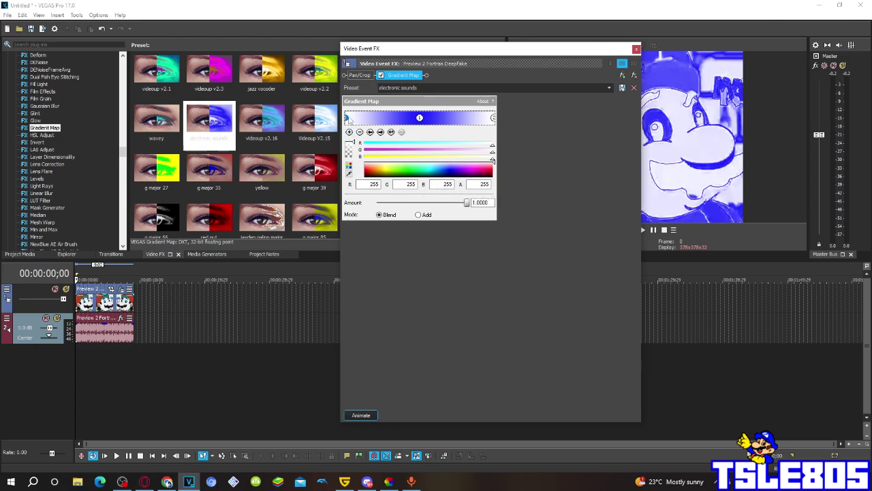
pyautogui.click(420, 119)
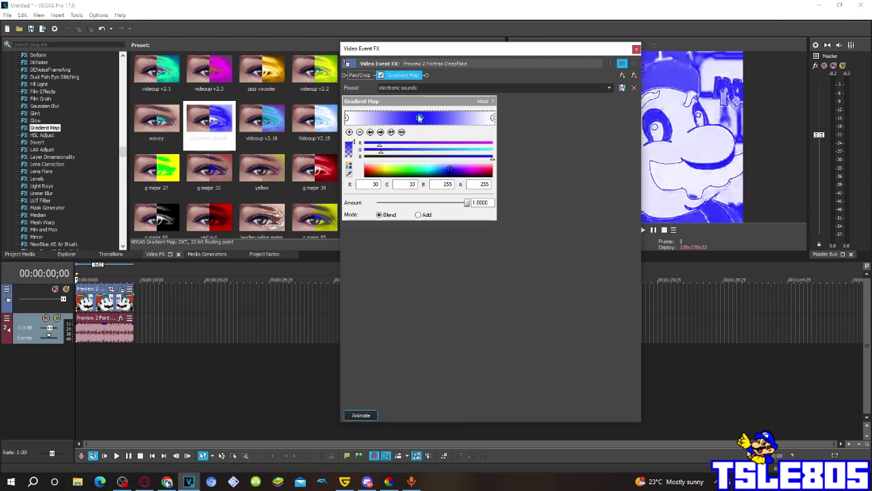
pyautogui.click(494, 119)
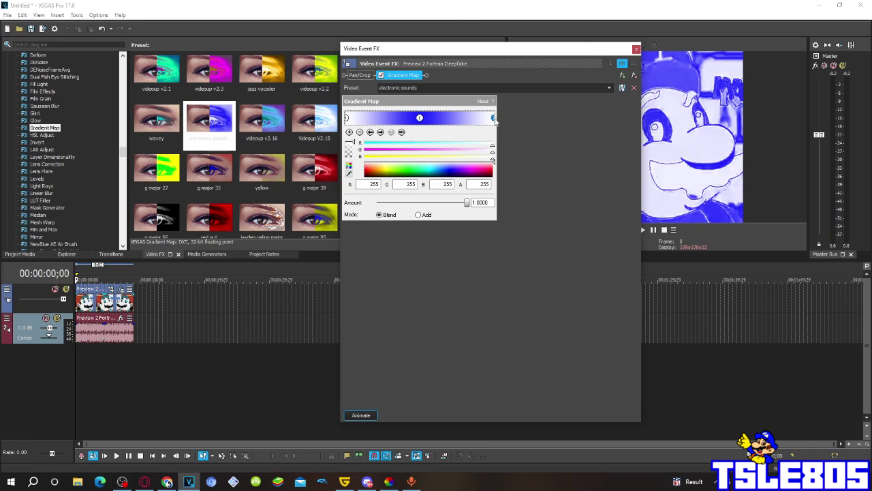
pyautogui.click(636, 49)
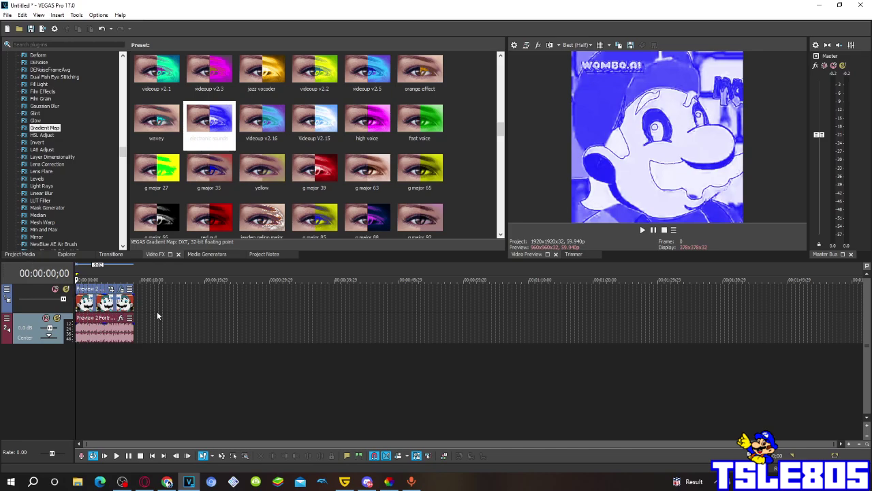
# Insert a new audio track and drag Electronic Sounds For Videos (1).wav from Chrome onto it.
pyautogui.rightClick(36, 359)
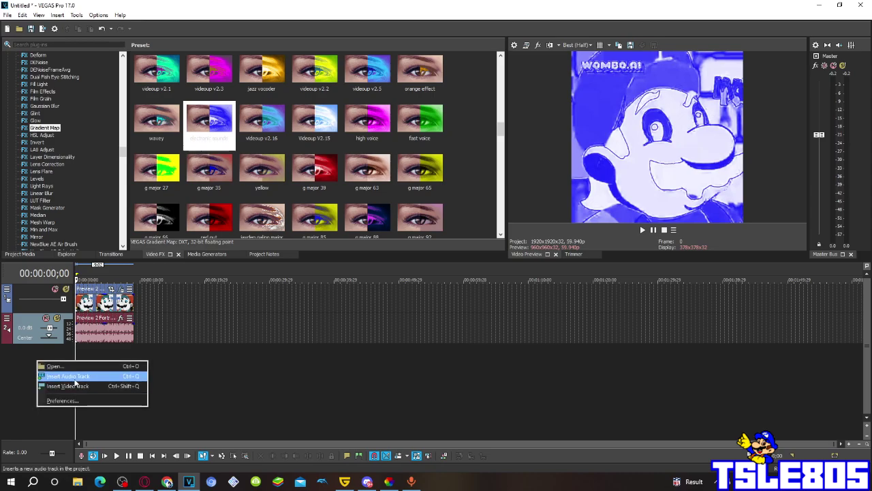
pyautogui.click(50, 376)
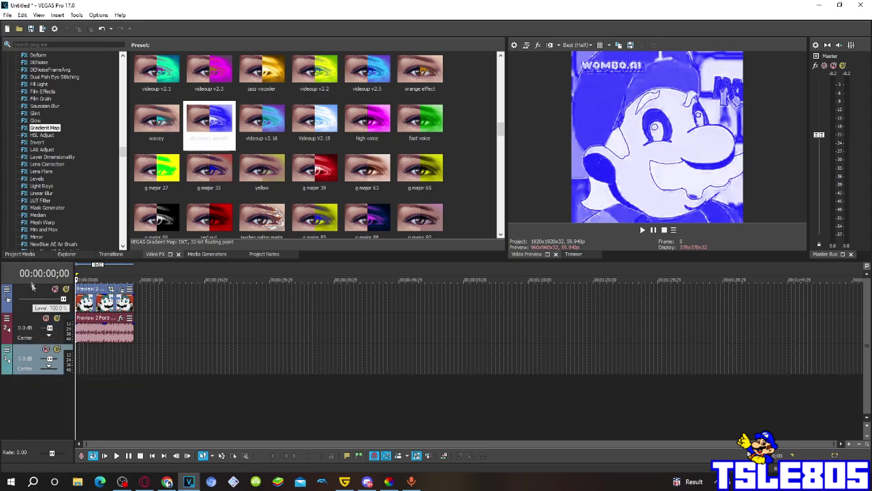
pyautogui.click(26, 254)
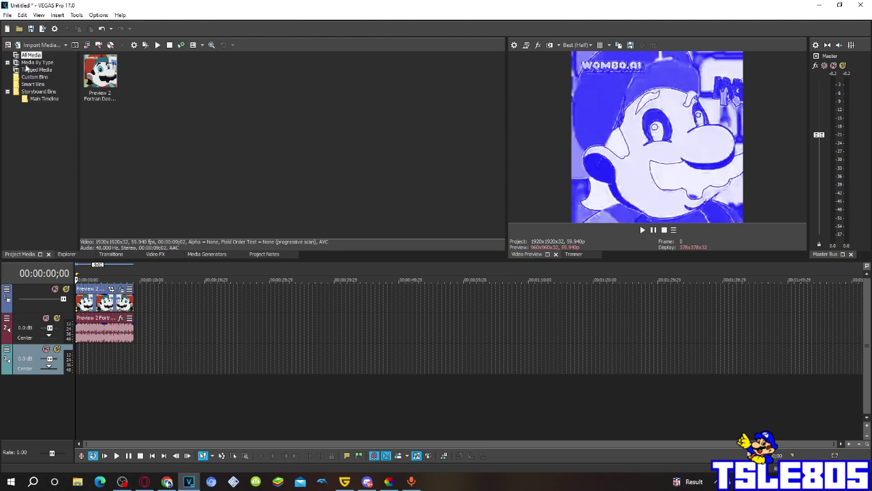
pyautogui.click(19, 29)
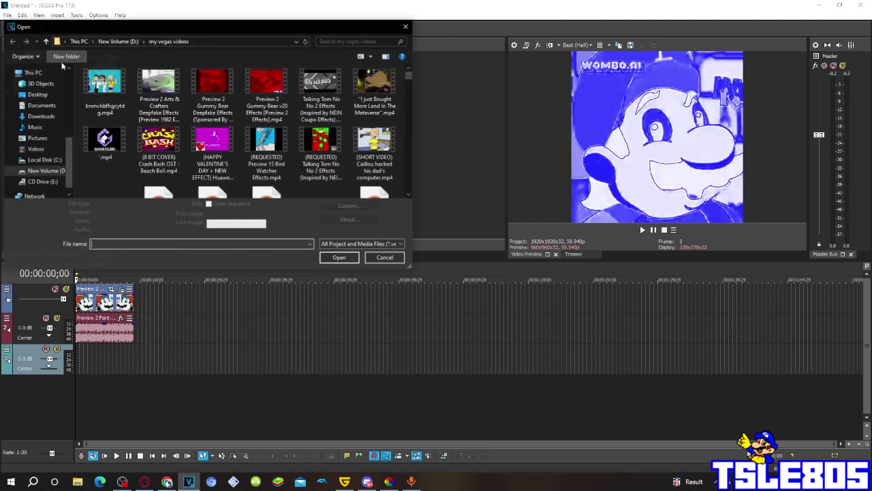
pyautogui.scroll(3, 54, 77)
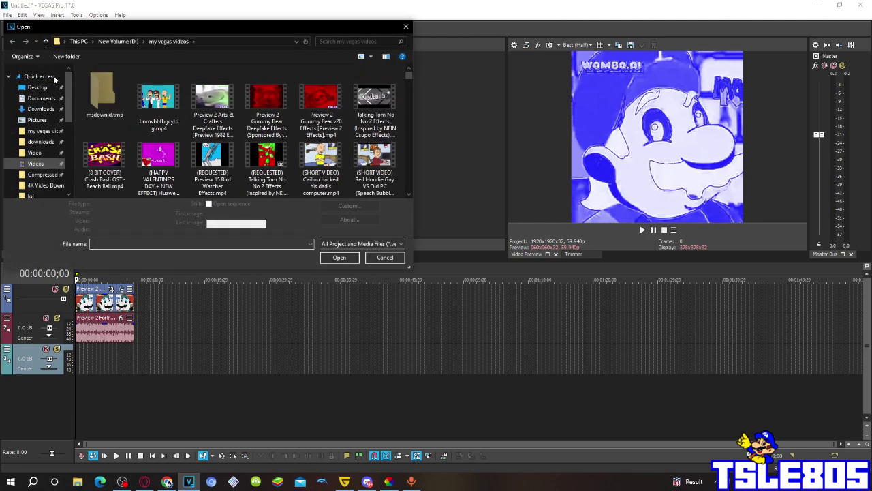
pyautogui.click(53, 76)
pyautogui.scroll(-8, 119, 132)
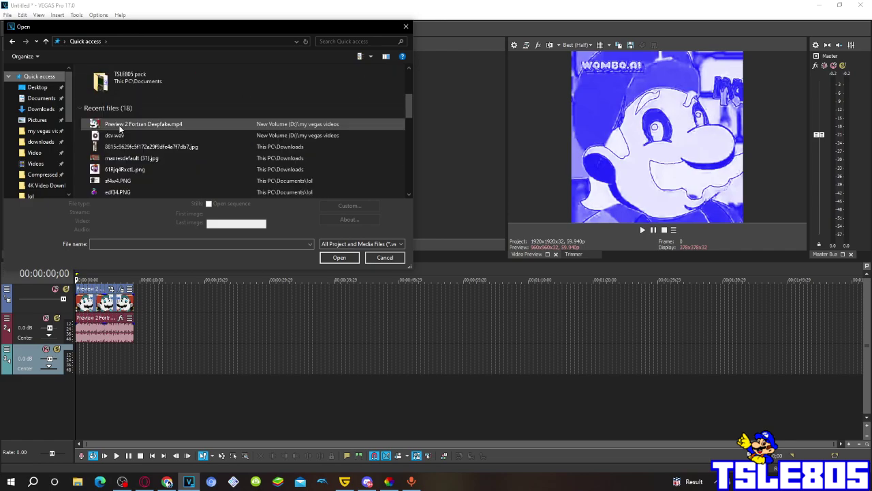
pyautogui.scroll(-2, 122, 139)
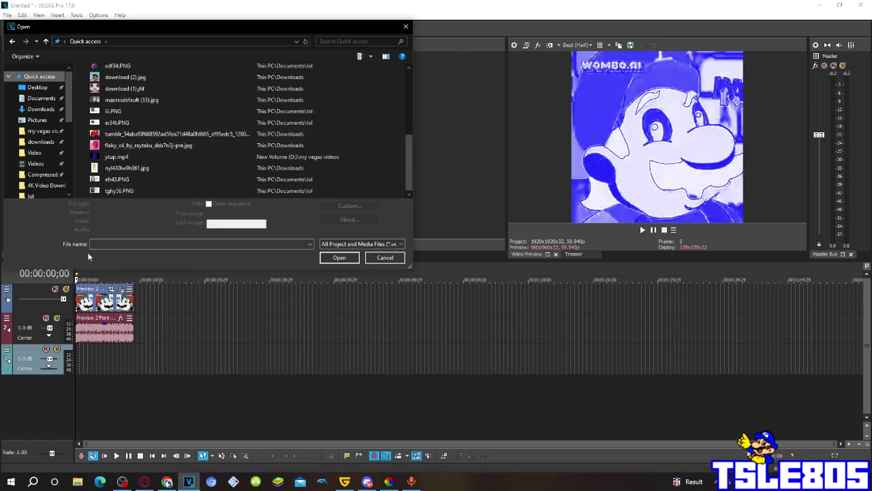
pyautogui.click(374, 259)
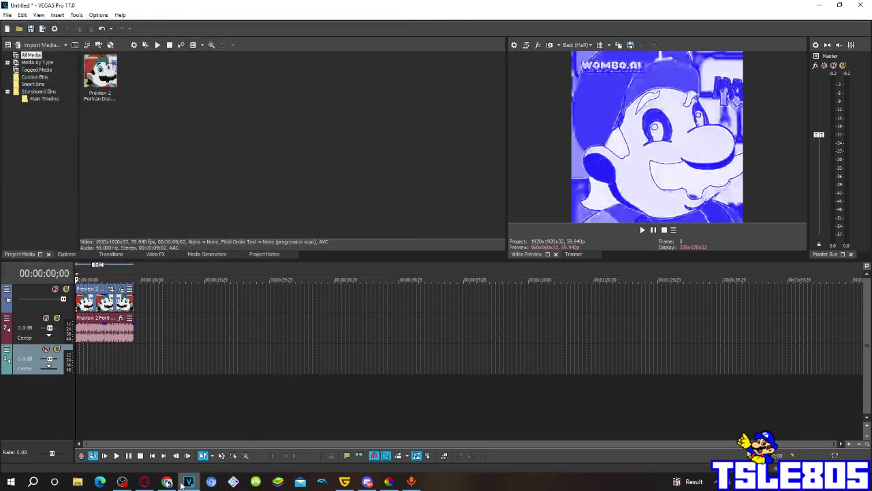
pyautogui.click(167, 481)
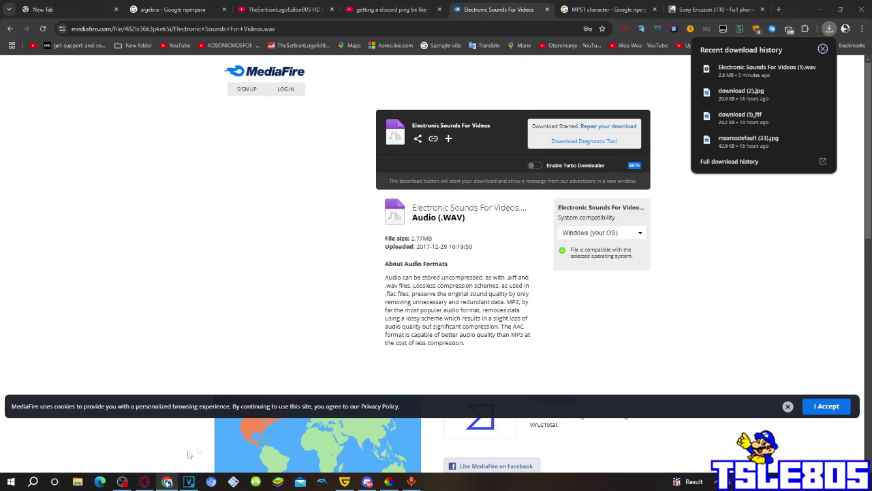
pyautogui.moveTo(756, 68); pyautogui.dragTo(81, 366)
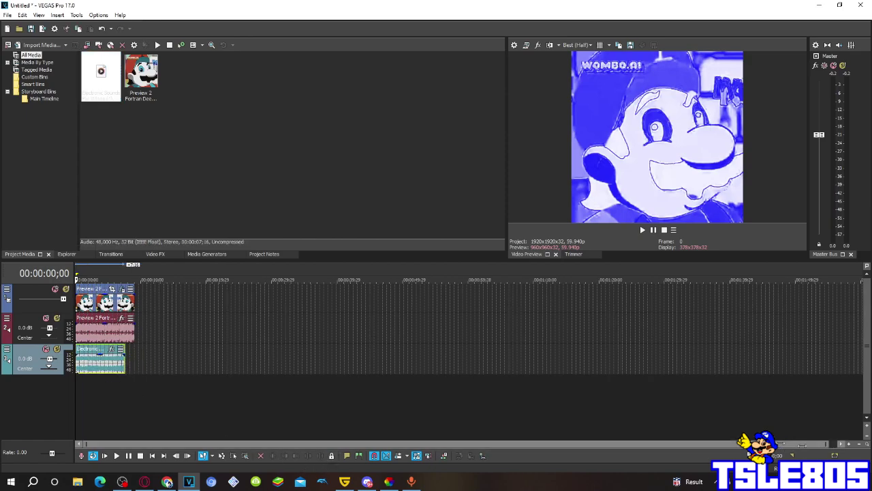
# Drag the Electronic Sounds event's right edge out to the end of the Mario video event.
pyautogui.scroll(5, 263, 393)
pyautogui.scroll(2, 263, 393)
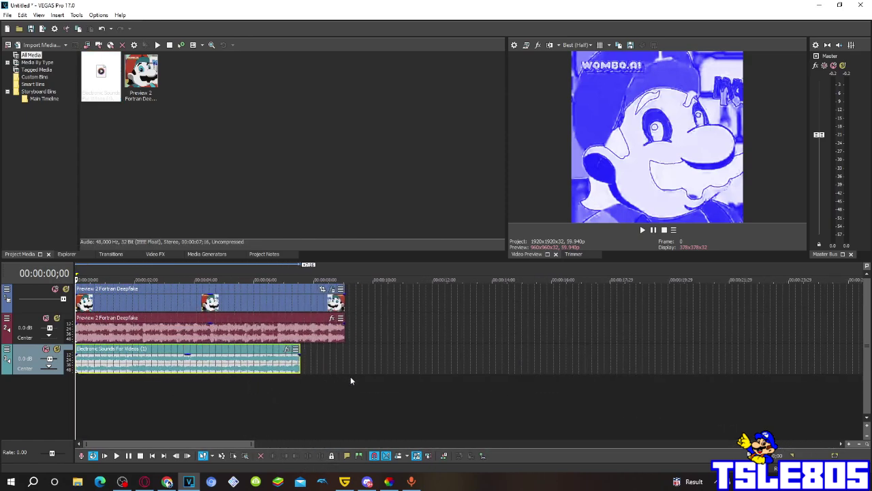
pyautogui.click(301, 359)
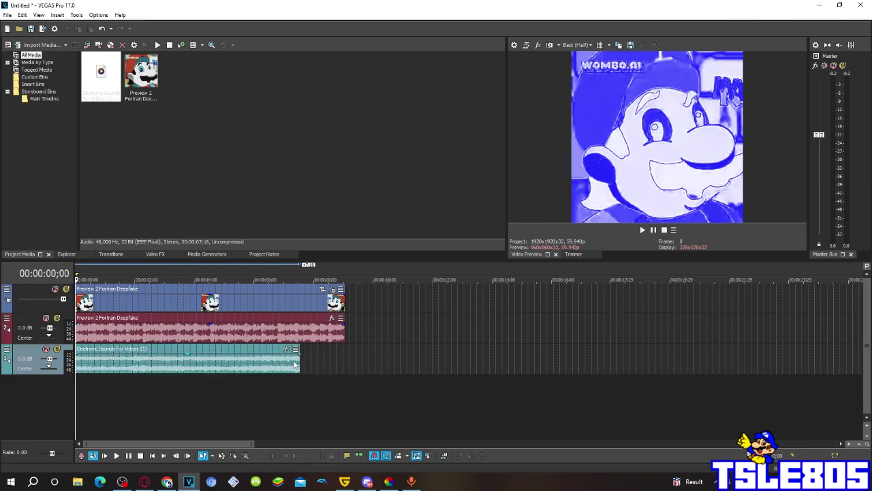
pyautogui.moveTo(298, 359)
pyautogui.mouseDown()
pyautogui.moveTo(334, 359)
pyautogui.moveTo(300, 359)
pyautogui.mouseUp()
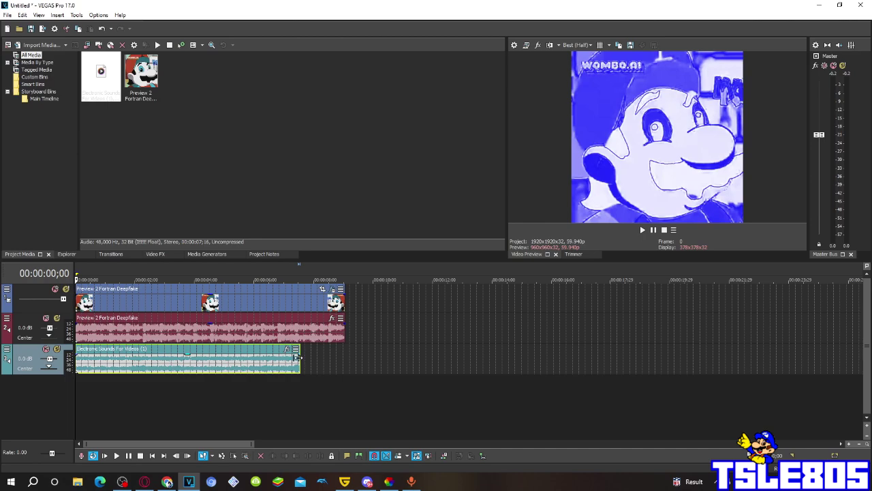
pyautogui.moveTo(301, 366); pyautogui.dragTo(346, 365)
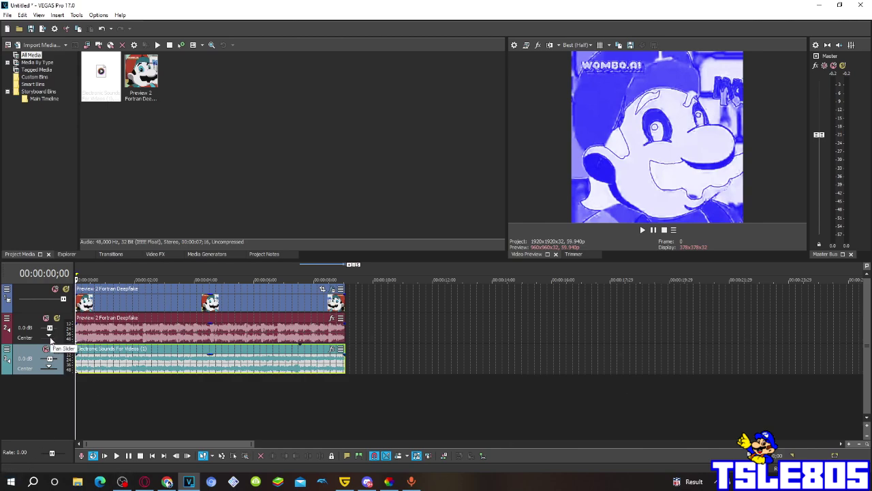
# Pan the Mario audio 100% right at -5.8 dB and the electronic sounds 100% left at -4.8 dB.
pyautogui.moveTo(49, 336); pyautogui.dragTo(98, 339)
pyautogui.click(99, 337)
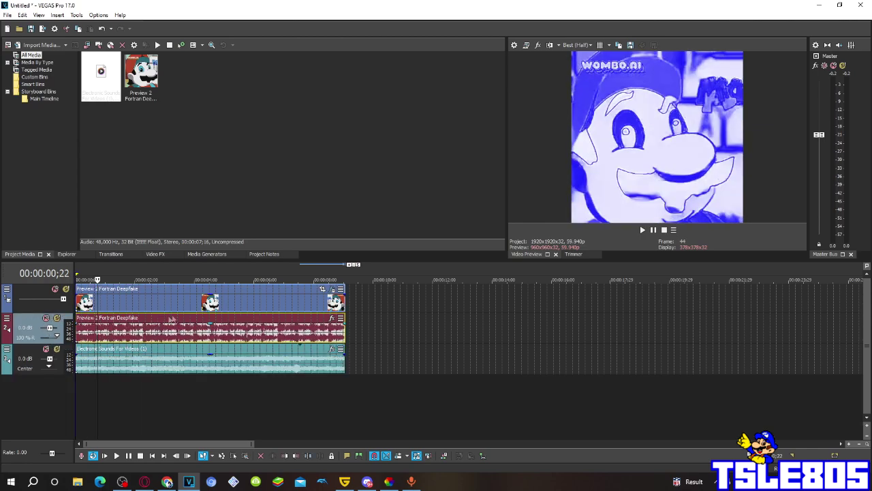
pyautogui.moveTo(210, 323); pyautogui.dragTo(210, 334)
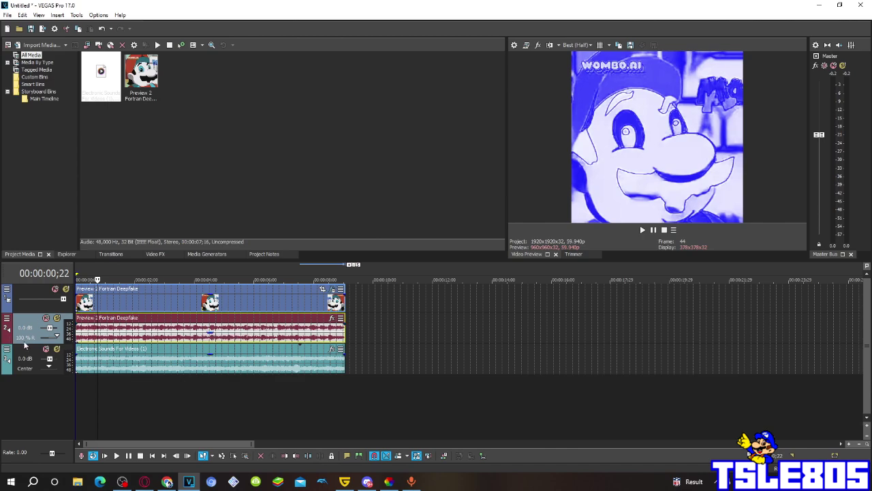
pyautogui.moveTo(48, 366); pyautogui.dragTo(23, 373)
pyautogui.moveTo(197, 360); pyautogui.dragTo(196, 367)
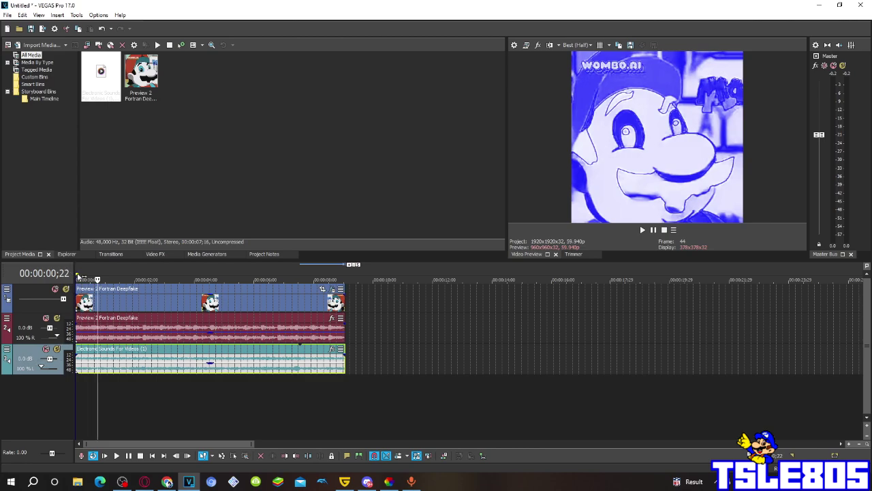
# Select the timeline from the start to about 8 seconds and open Render As for Wave output.
pyautogui.moveTo(78, 276); pyautogui.dragTo(345, 279)
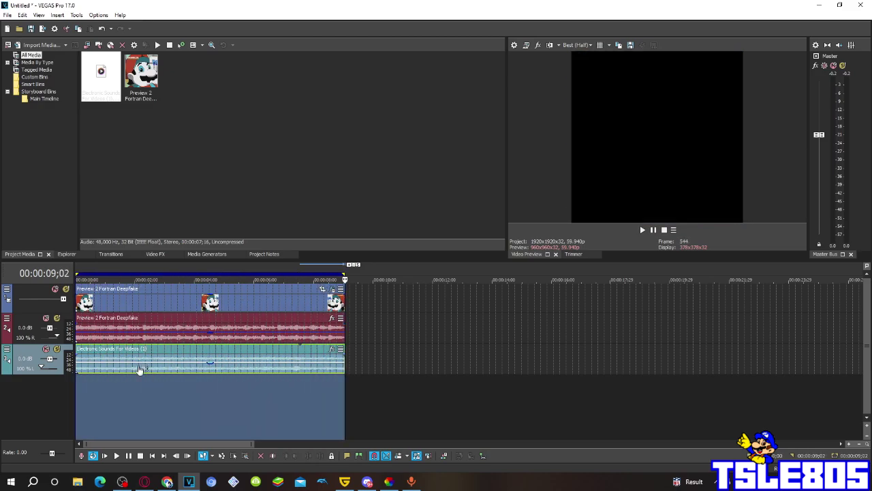
pyautogui.click(148, 372)
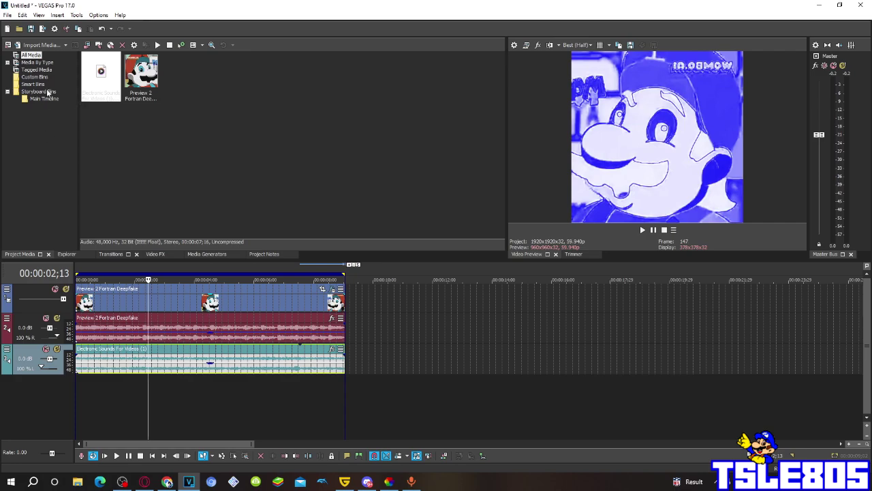
pyautogui.click(42, 28)
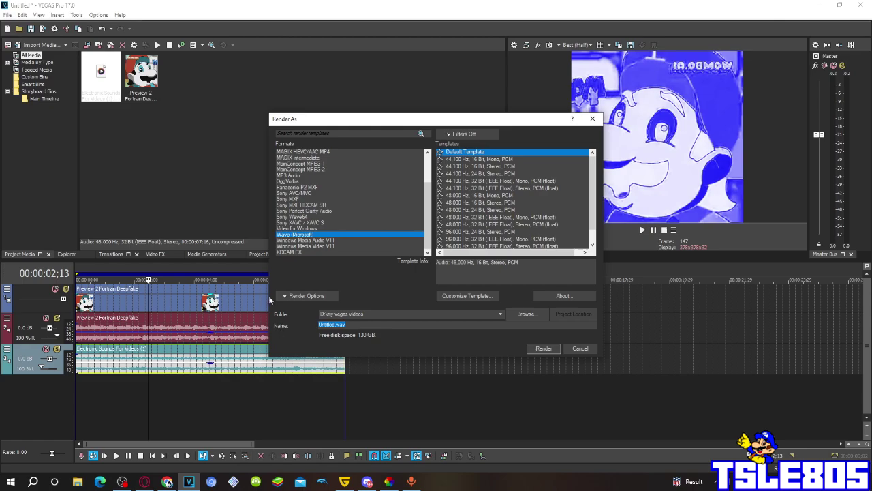
# Render a 48,000 Hz 16-bit stereo Wave file named sid6t45y.wav into D:\my vegas videos.
pyautogui.write('sidfd5y')
pyautogui.click(545, 351)
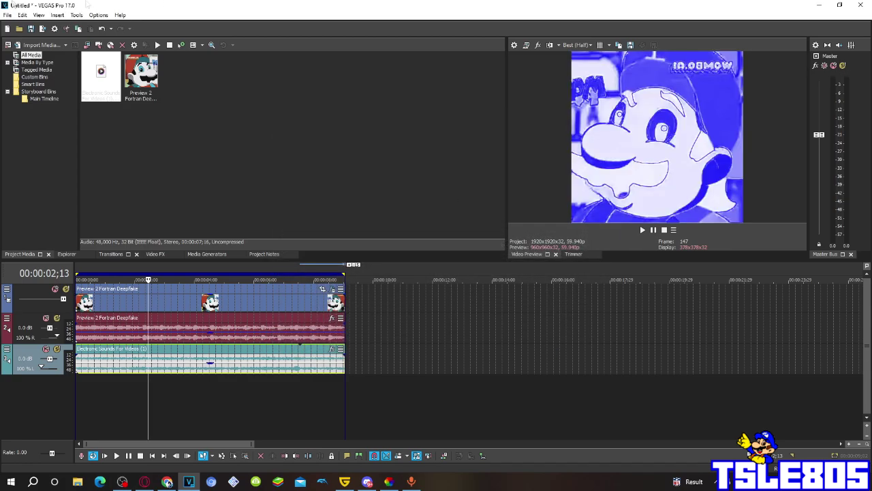
# Delete both original audio tracks, clear the time selection, and insert a new empty audio track.
pyautogui.rightClick(24, 327)
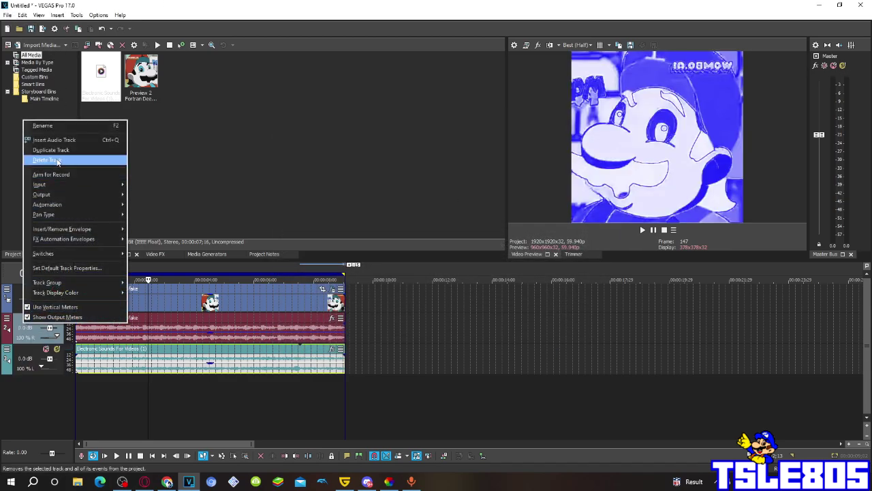
pyautogui.click(60, 164)
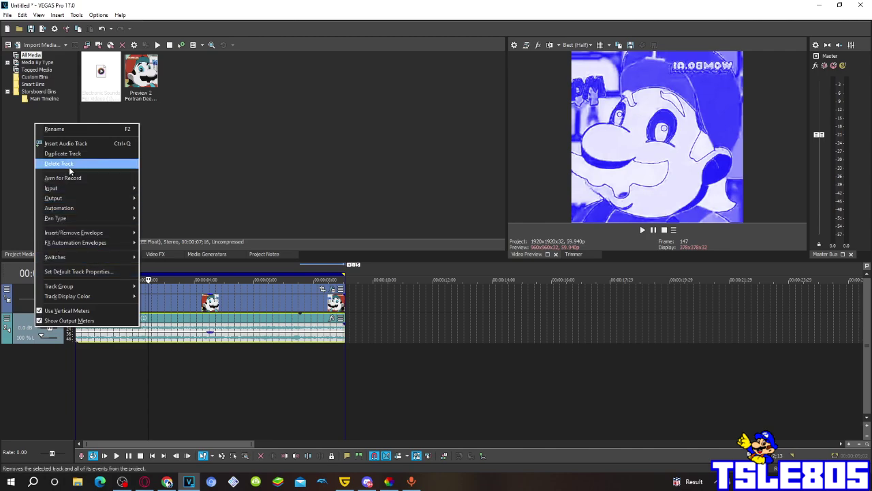
pyautogui.click(69, 165)
pyautogui.moveTo(343, 274); pyautogui.dragTo(77, 275)
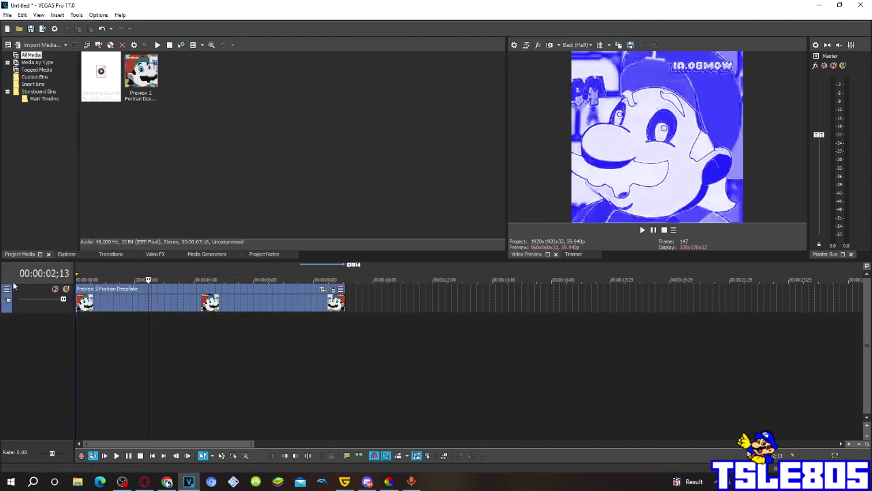
pyautogui.click(74, 295)
pyautogui.rightClick(19, 332)
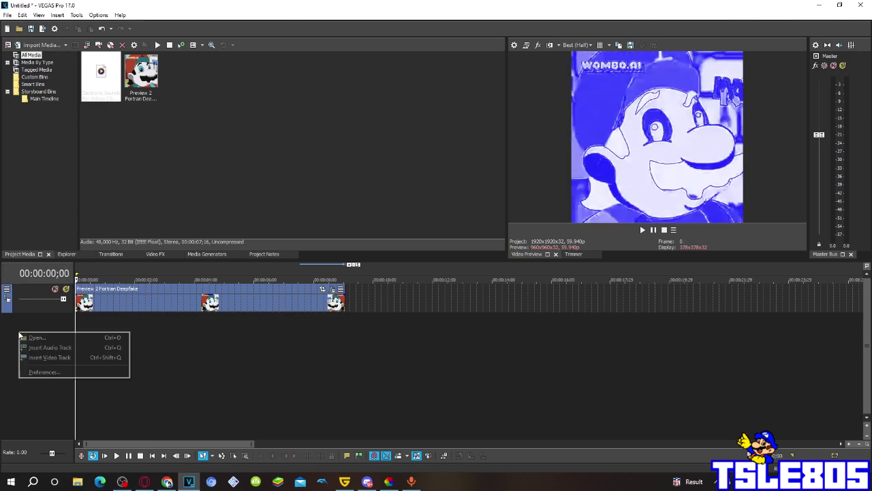
pyautogui.click(25, 348)
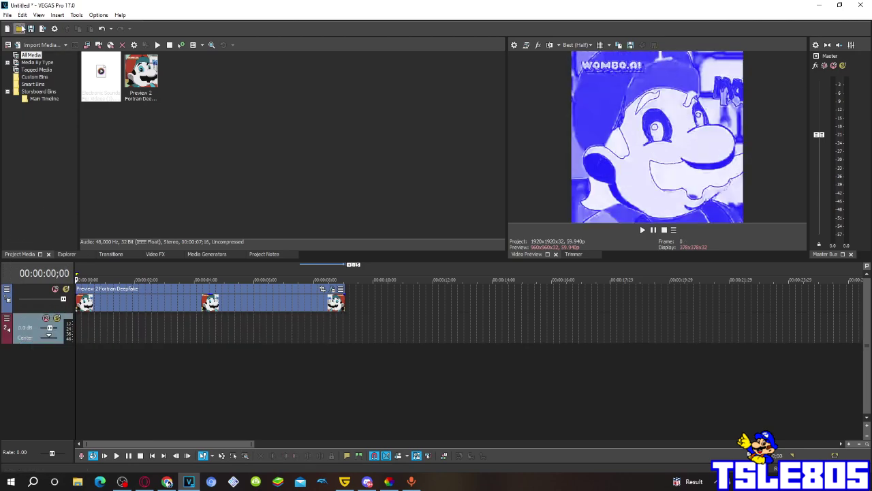
# Open sid6t45y.wav from the D:\my vegas videos folder.
pyautogui.click(19, 27)
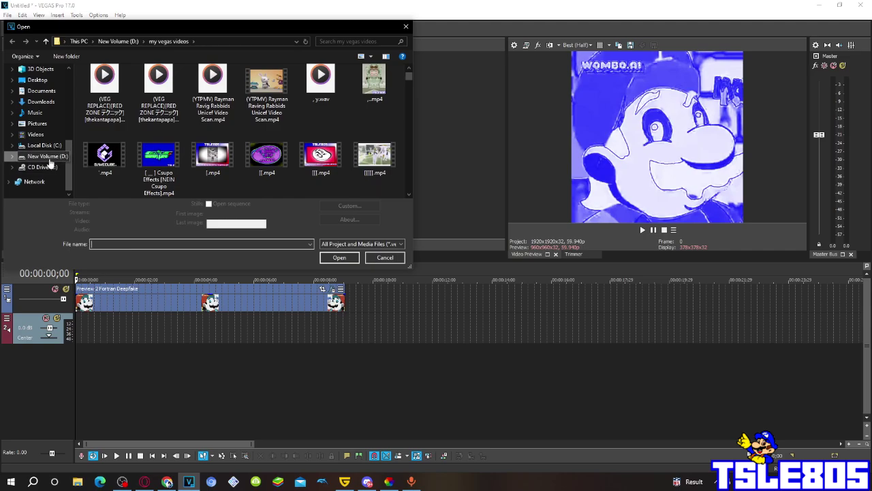
pyautogui.click(45, 156)
pyautogui.doubleClick(116, 99)
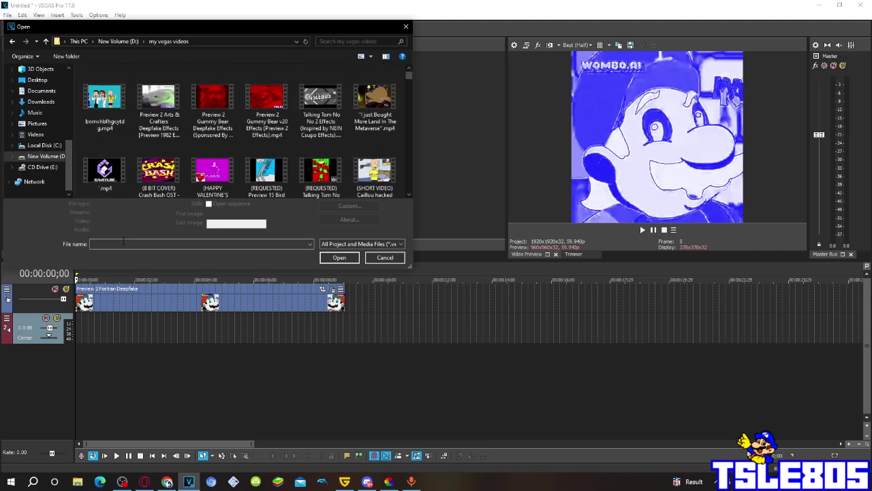
pyautogui.click(125, 243)
pyautogui.write('sid')
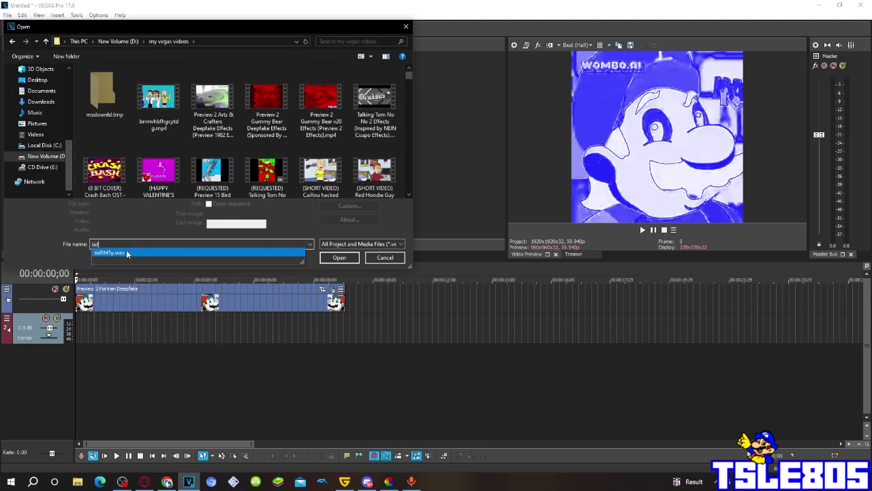
pyautogui.press('Return')
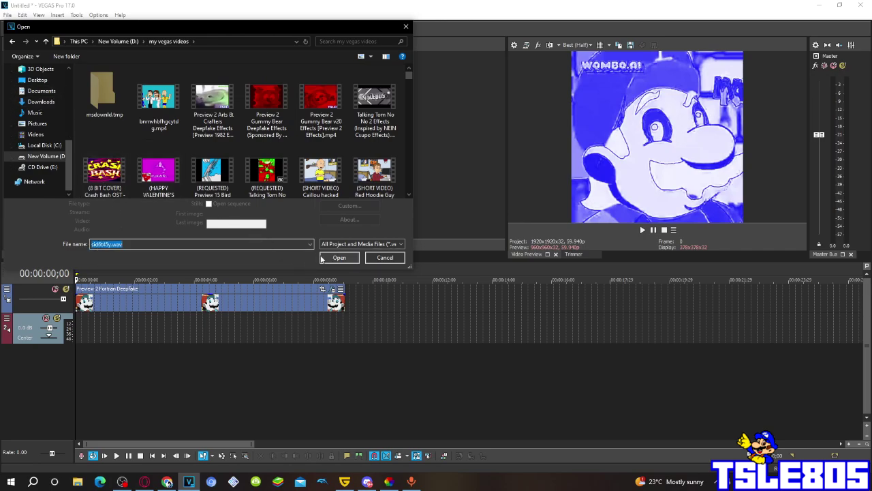
pyautogui.click(350, 260)
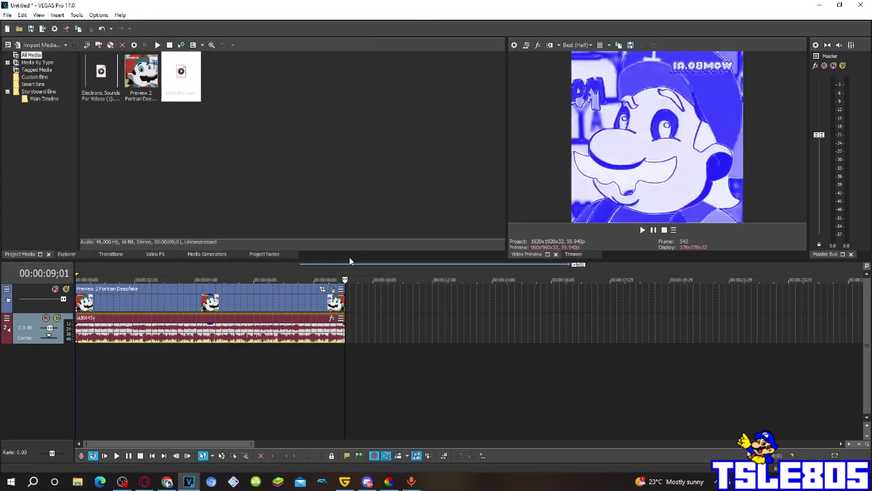
pyautogui.click(77, 352)
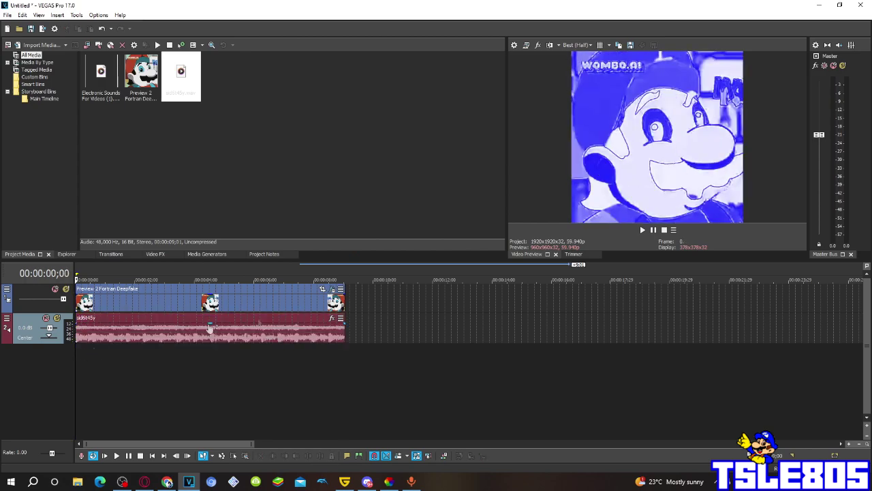
pyautogui.press('space')
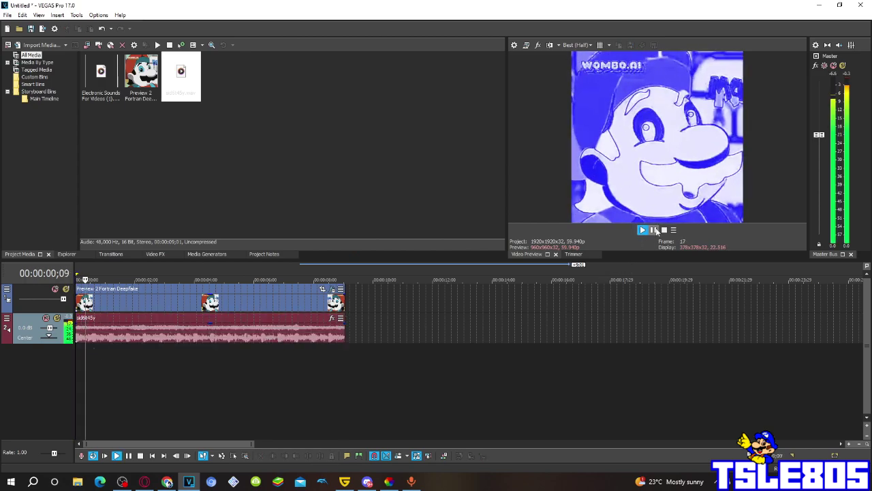
pyautogui.click(654, 230)
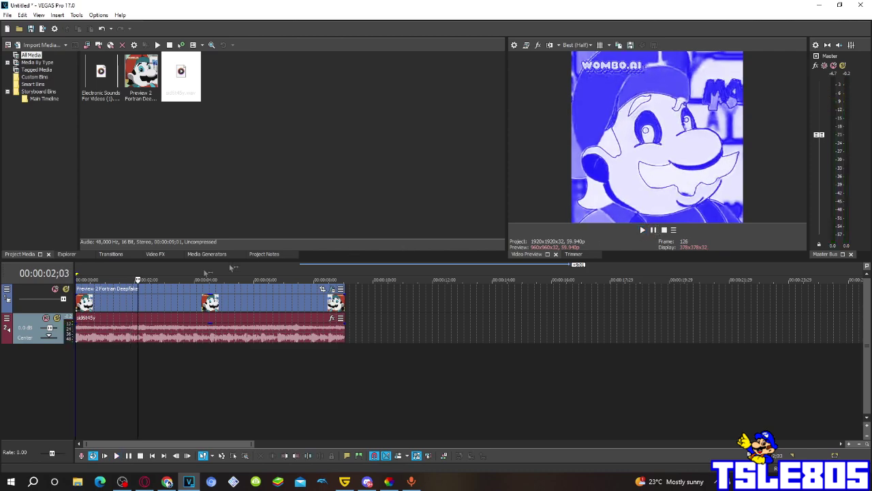
pyautogui.click(75, 353)
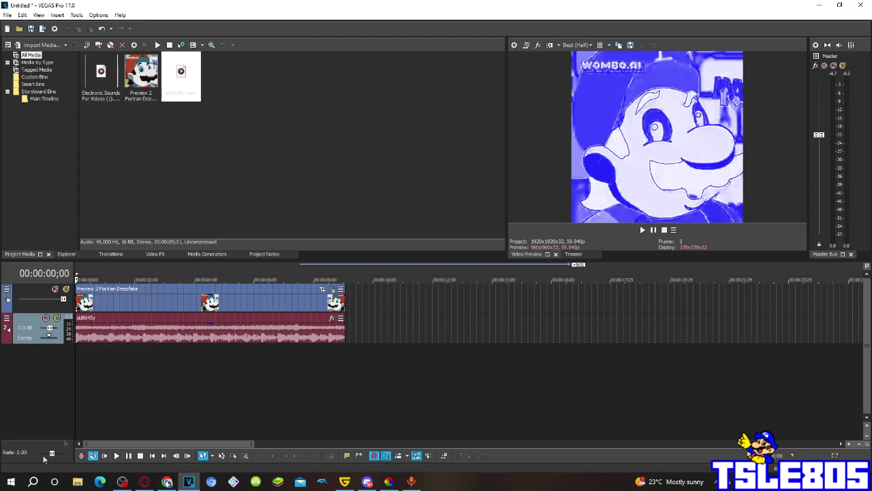
# Add the IL Vocodex plug-in to the sid6t45y audio event's effect chain.
pyautogui.click(330, 320)
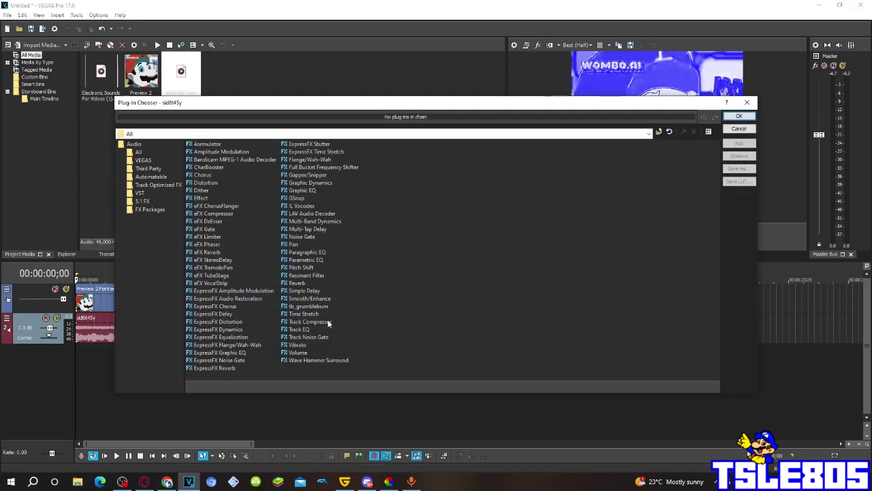
pyautogui.click(746, 102)
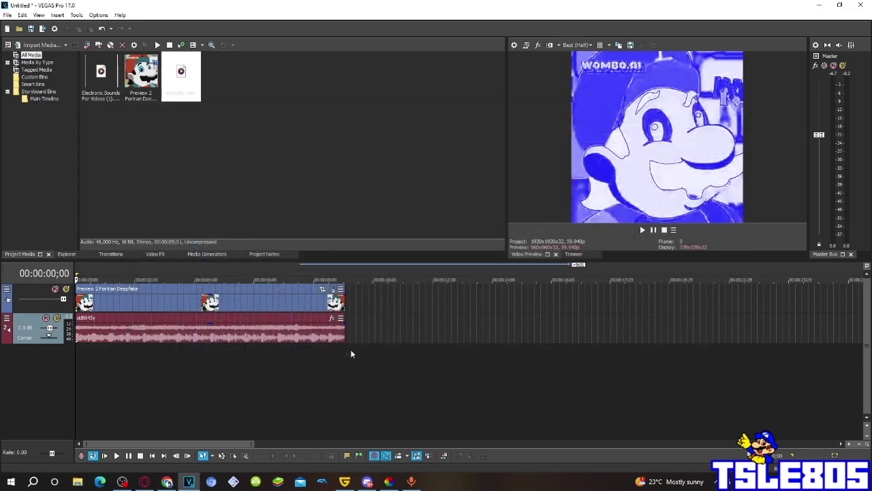
pyautogui.click(332, 321)
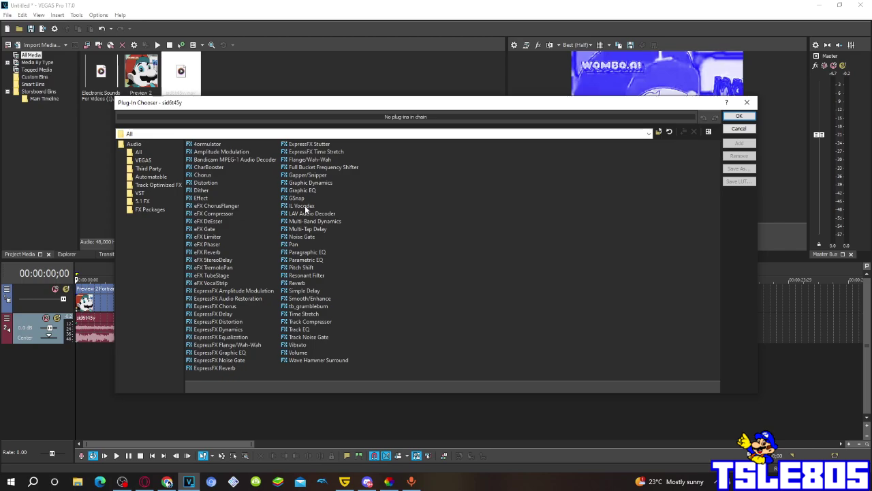
pyautogui.doubleClick(304, 206)
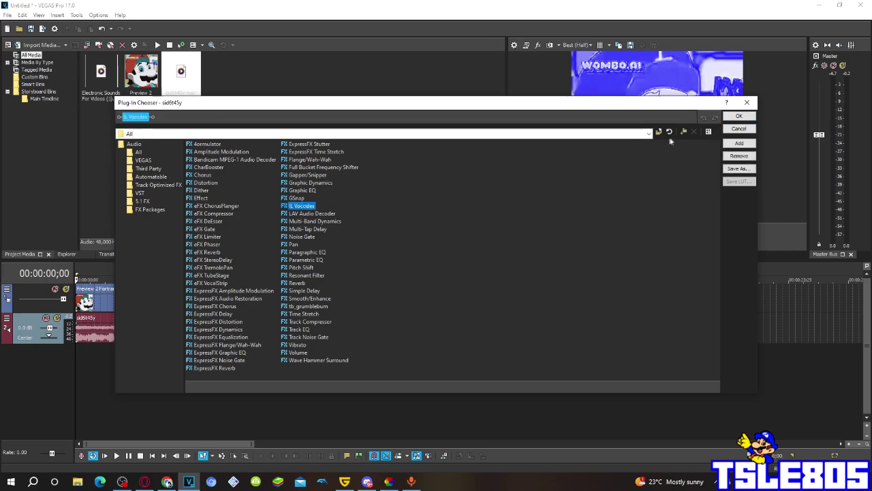
pyautogui.click(735, 117)
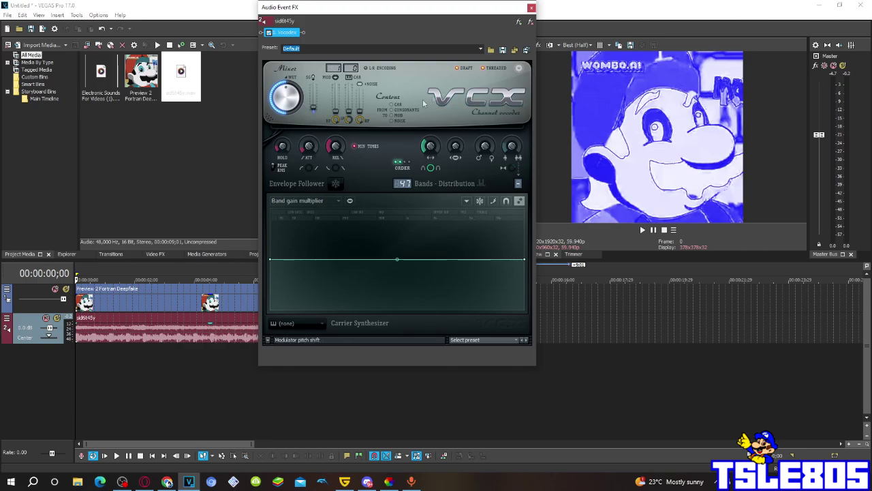
# Set IL Vocodex to the Stereo interlacing preset and close the Audio Event FX window.
pyautogui.click(464, 340)
pyautogui.click(378, 378)
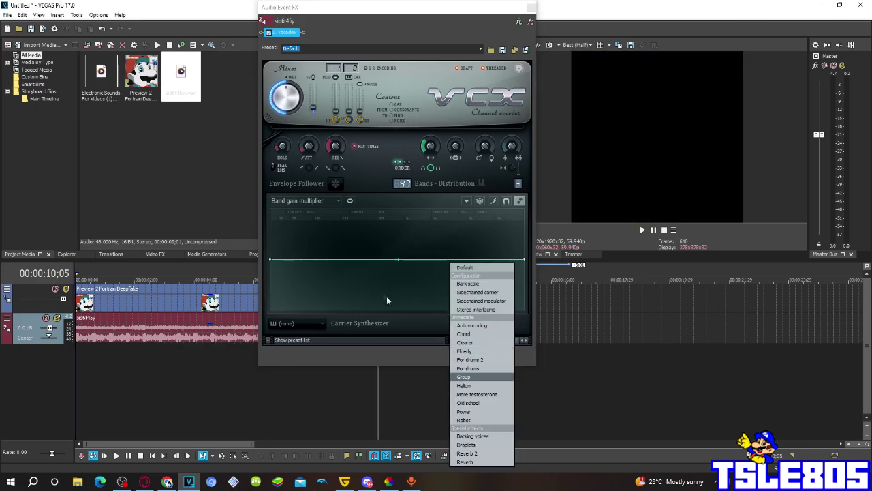
pyautogui.click(126, 406)
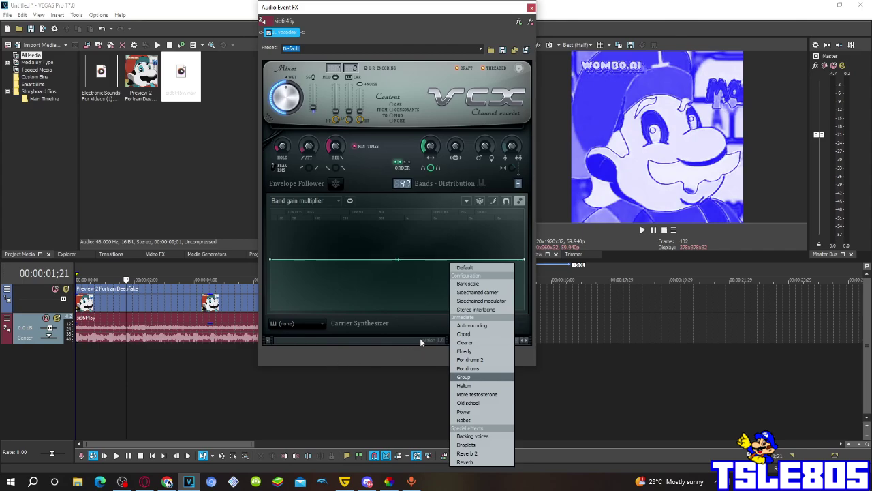
pyautogui.click(458, 311)
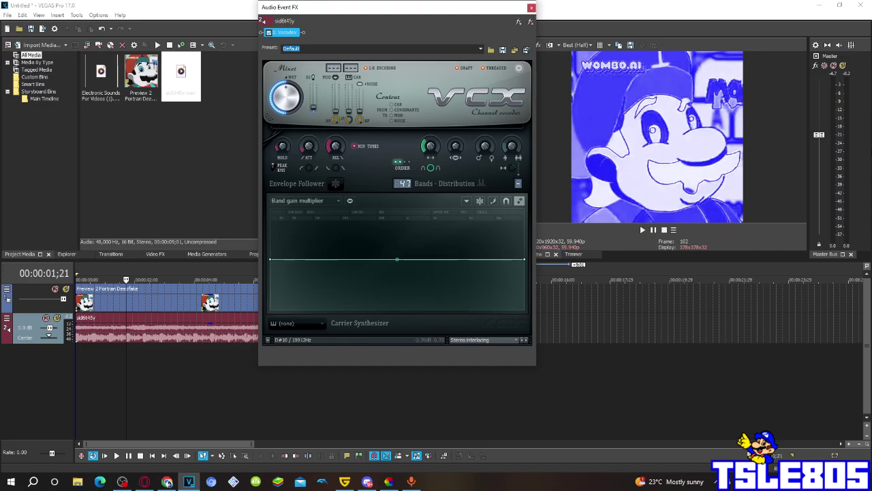
pyautogui.click(531, 7)
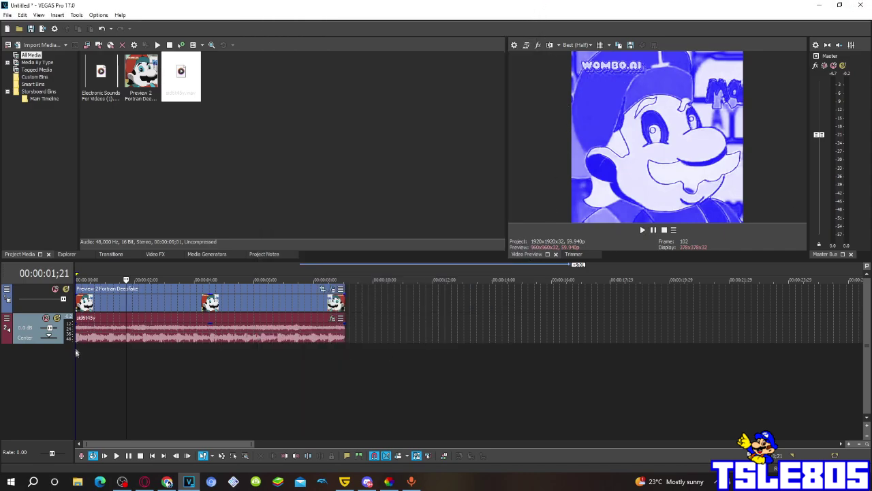
pyautogui.click(76, 353)
# Turn OBS's Audio Input Capture volume down to -inf dB, then minimise OBS.
pyautogui.click(124, 482)
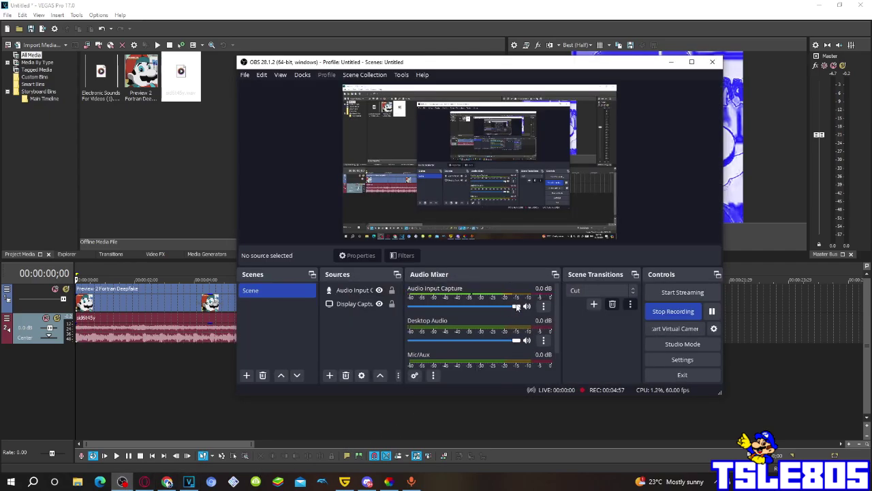
pyautogui.moveTo(518, 307); pyautogui.dragTo(409, 307)
pyautogui.click(671, 62)
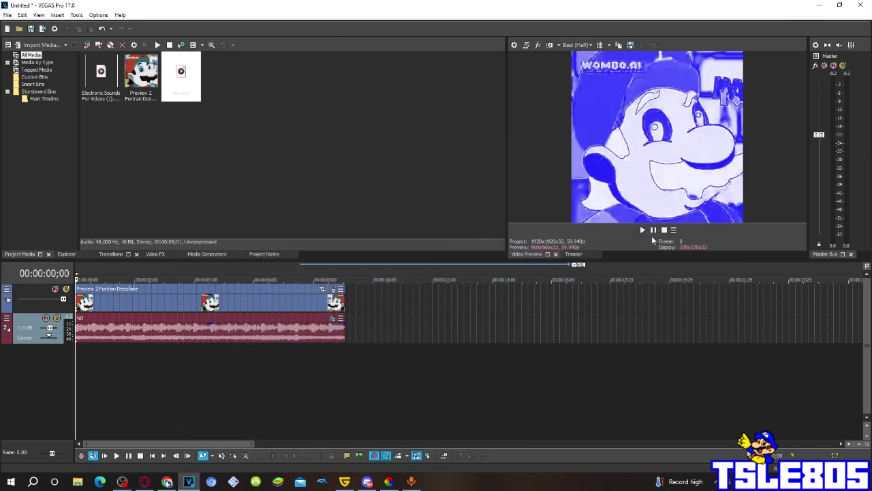
# Play back the vocoded Mario deepfake clip in VEGAS Pro to preview it.
pyautogui.click(642, 229)
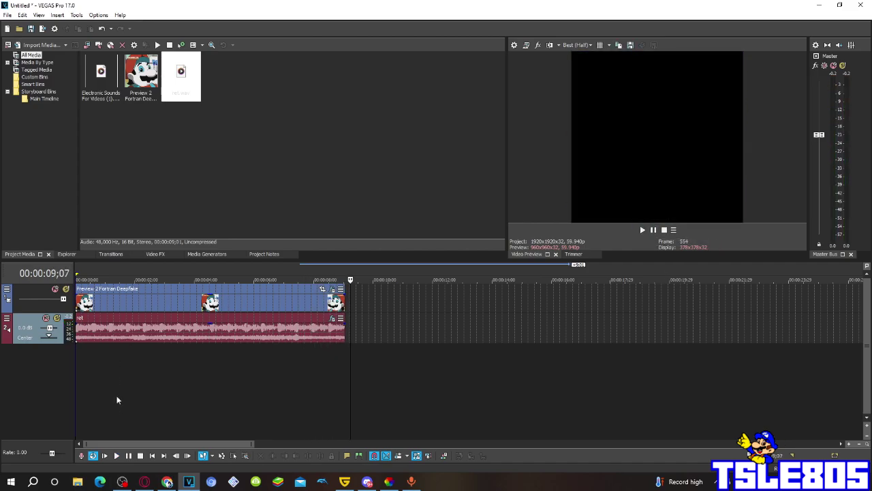
# Bring the OBS Studio window back in front of VEGAS Pro.
pyautogui.click(123, 482)
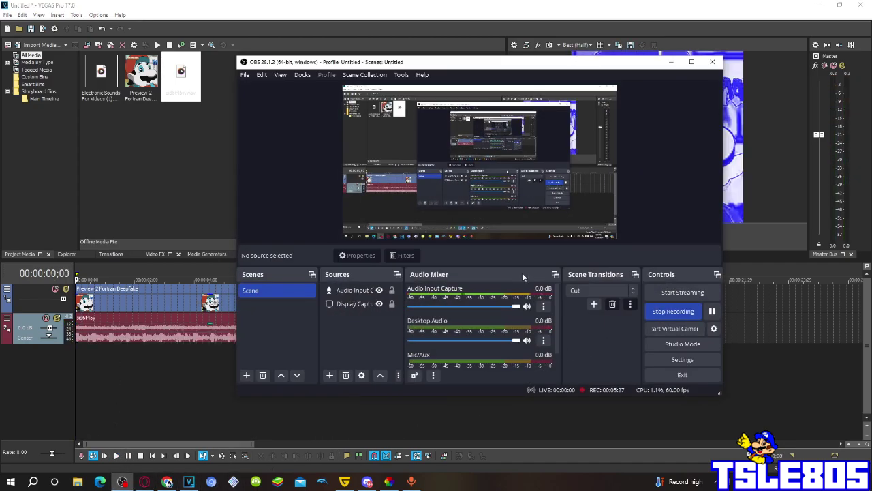